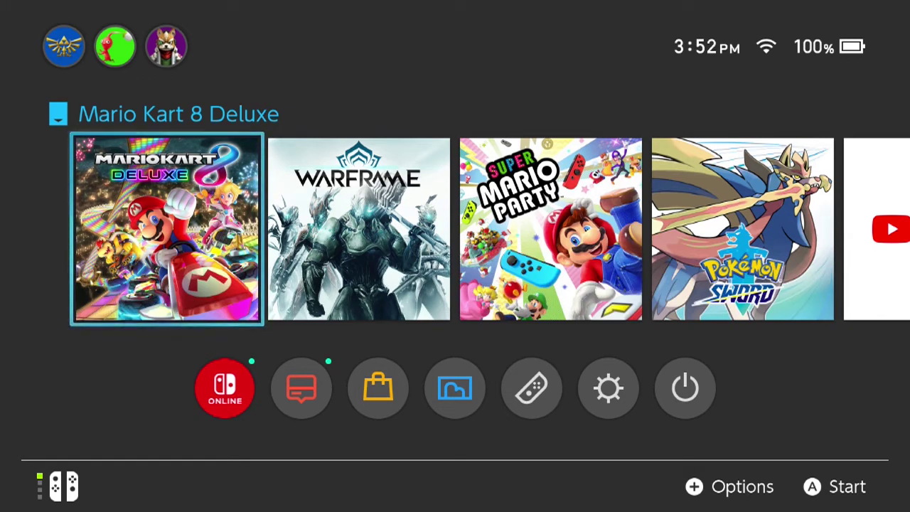
# Move past the game tiles to the System Settings gear icon on the HOME Menu and open it.
pyautogui.press('Right')
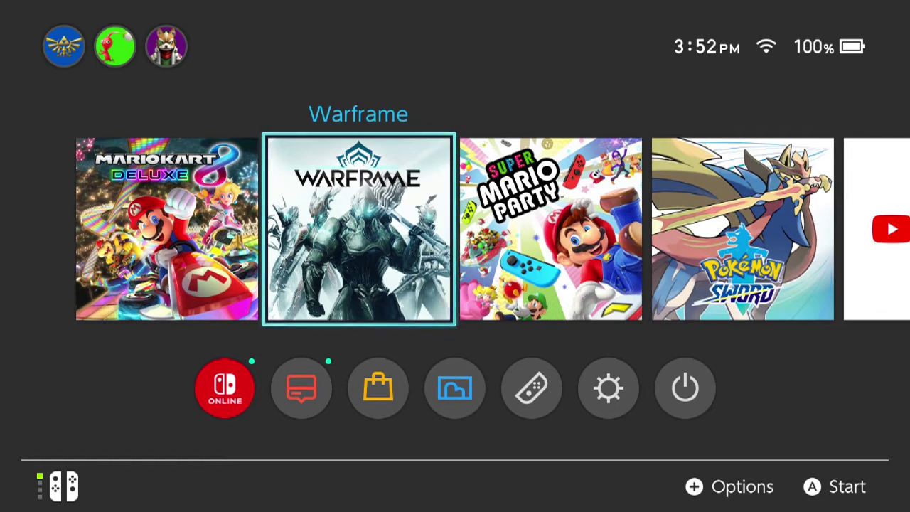
pyautogui.press('Right')
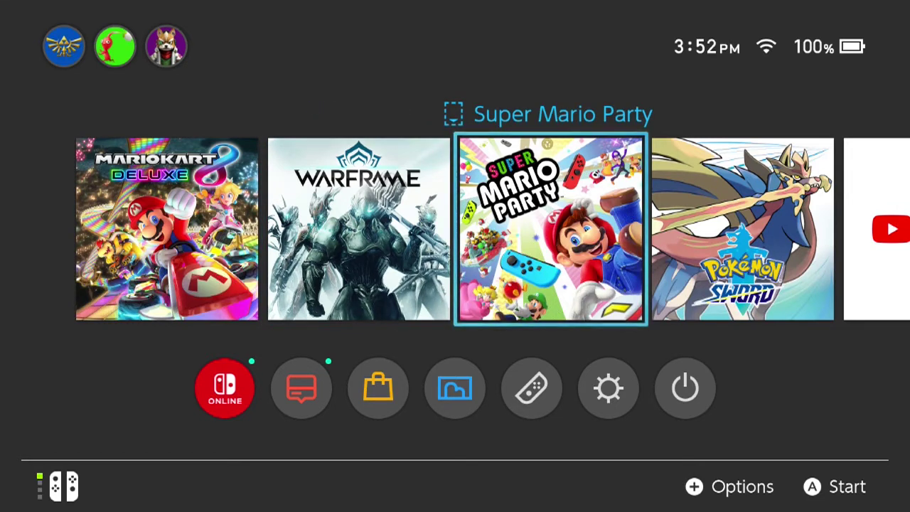
pyautogui.press('Down')
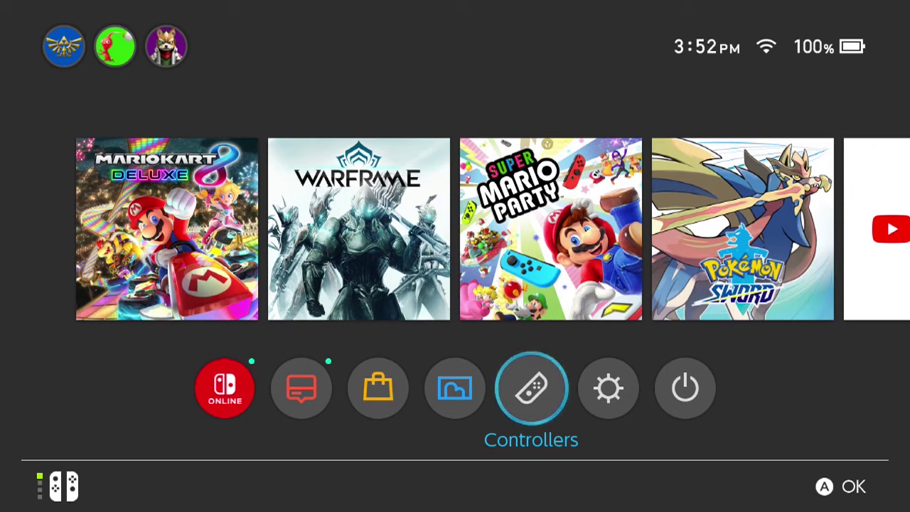
pyautogui.press('Right')
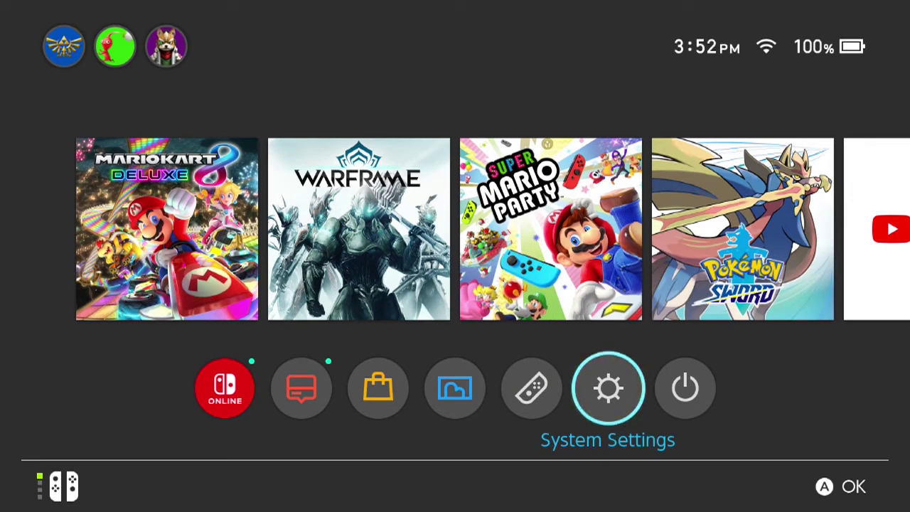
pyautogui.press('Return')
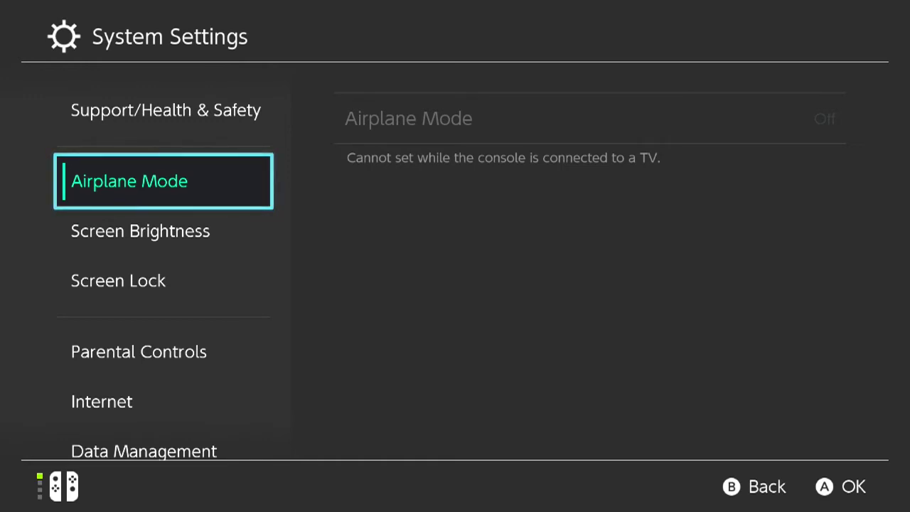
# Go down the settings menu past Screen Brightness, Screen Lock, Parental Controls and Internet to Data Management.
pyautogui.press('Down')
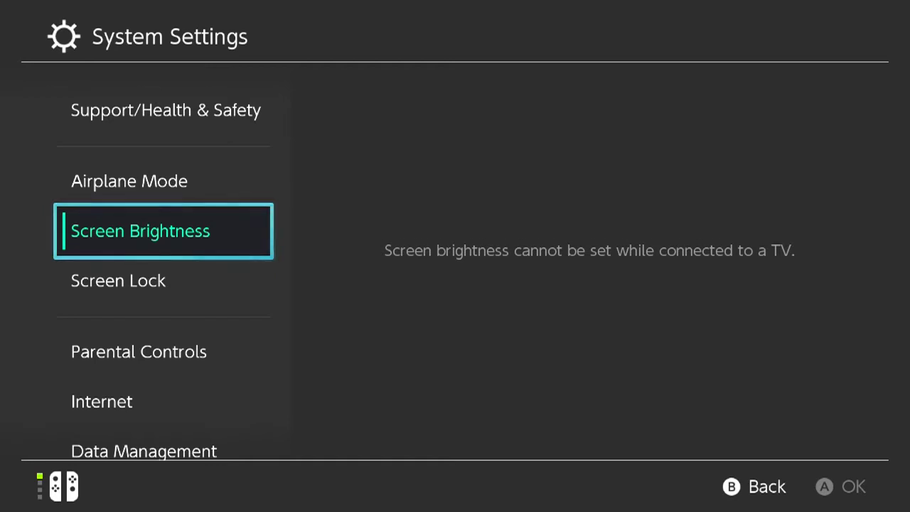
pyautogui.press('Down')
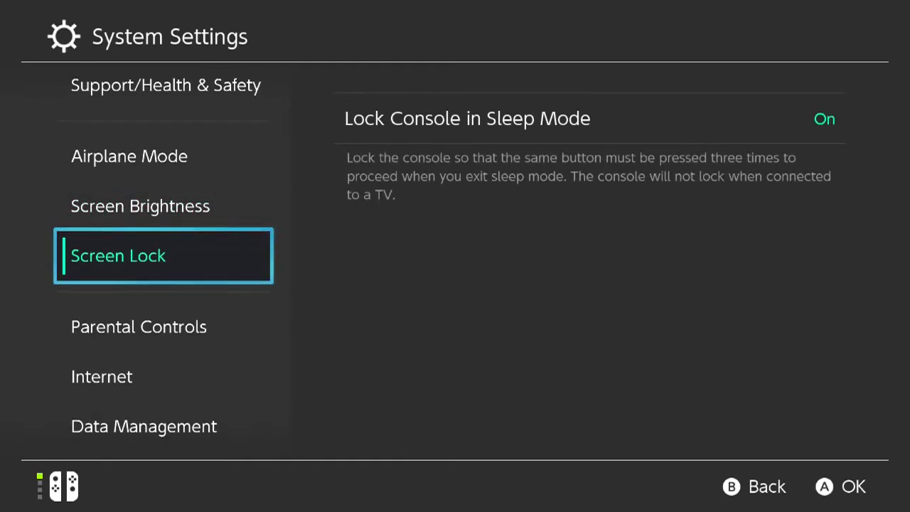
pyautogui.press('Down')
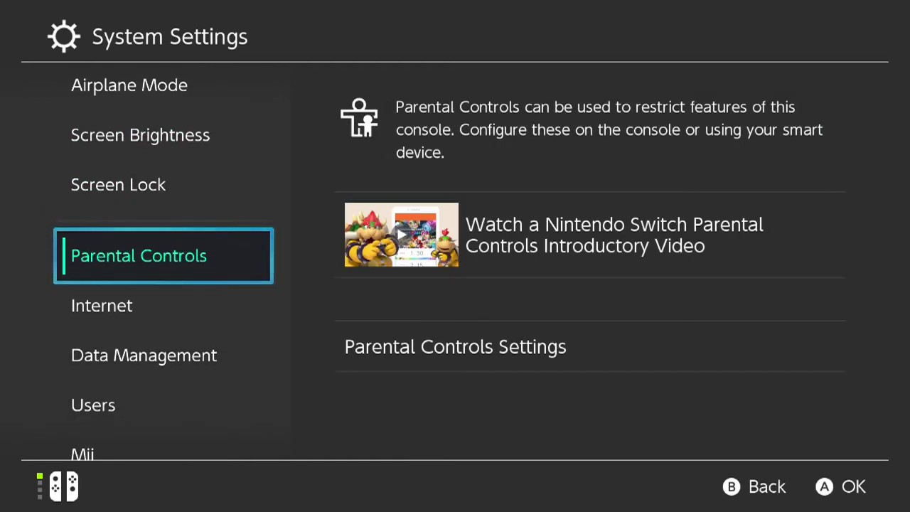
pyautogui.press('Down')
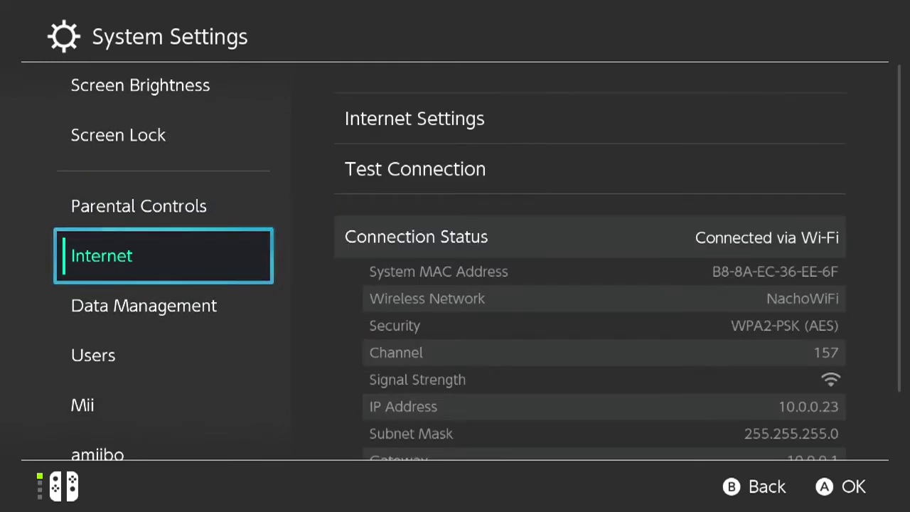
pyautogui.press('Down')
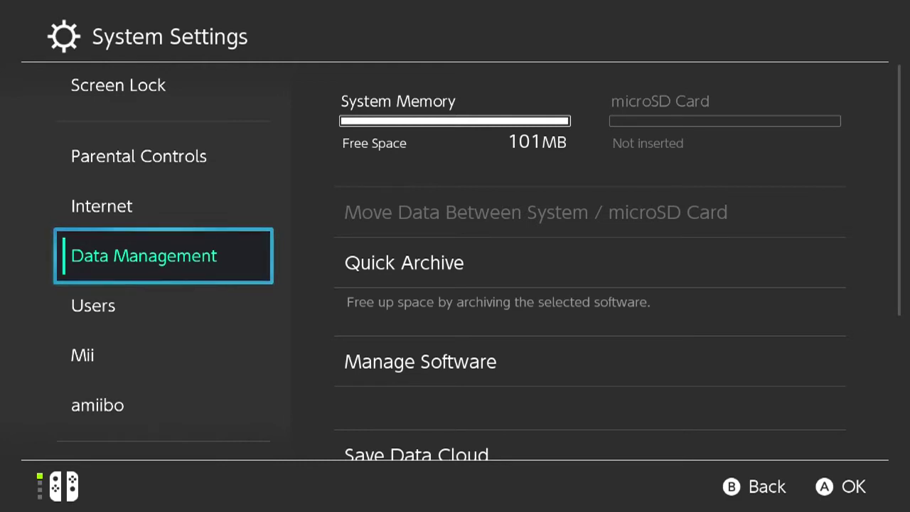
# Enter Data Management, go past Quick Archive, Manage Software and Screenshots to Delete Save Data, and open it.
pyautogui.press('Right')
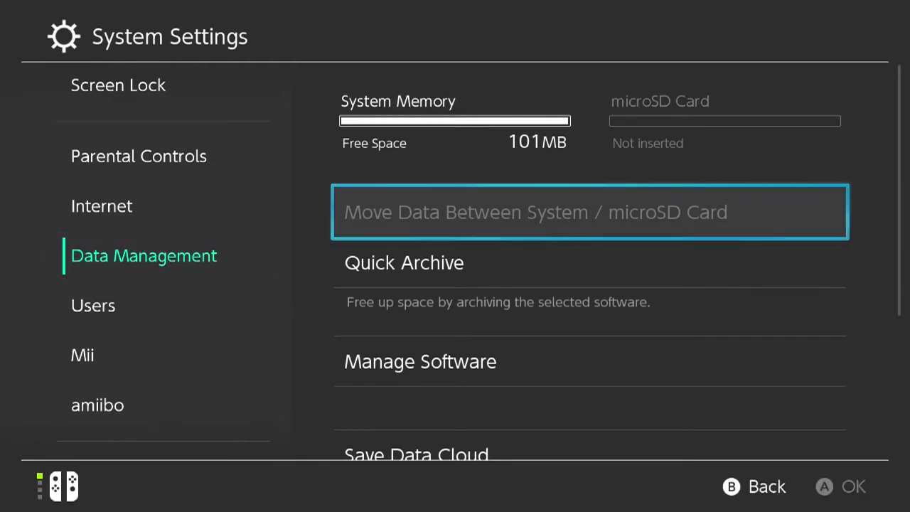
pyautogui.press('Down')
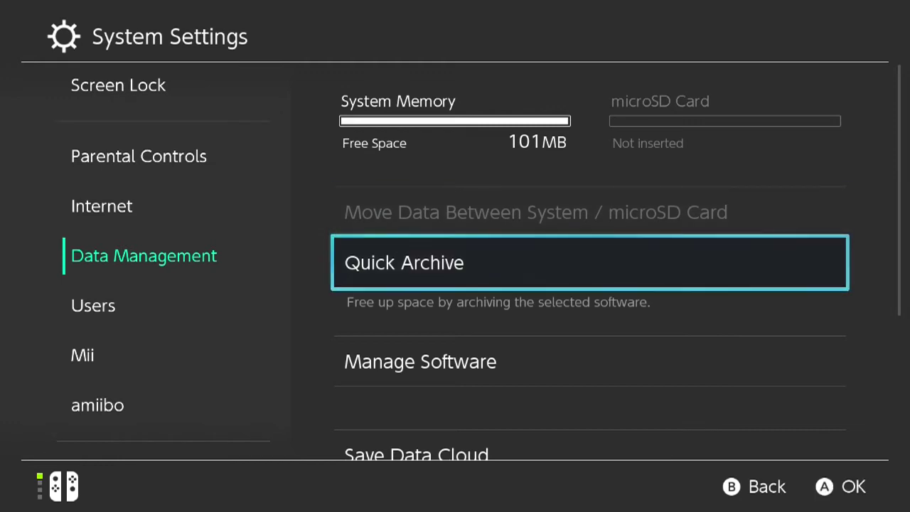
pyautogui.press('Down')
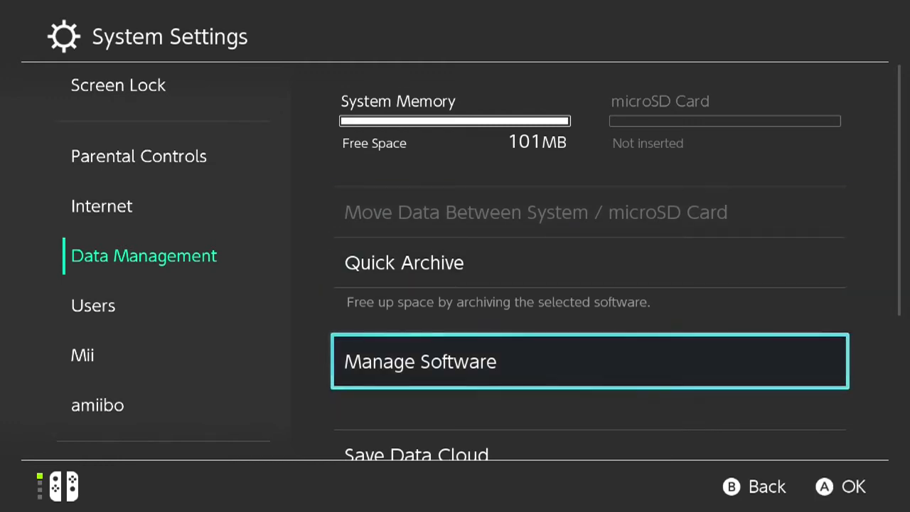
pyautogui.press('Down')
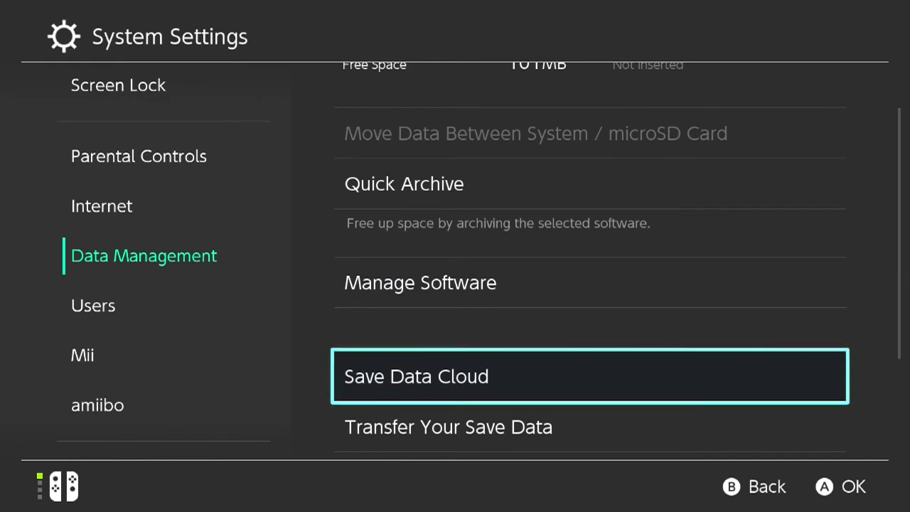
pyautogui.press('Down')
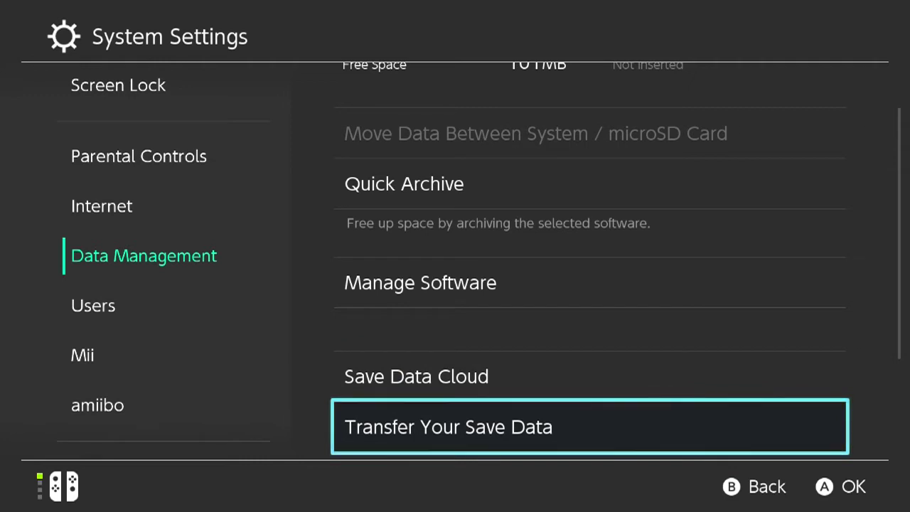
pyautogui.scroll(-1, 590, 285)
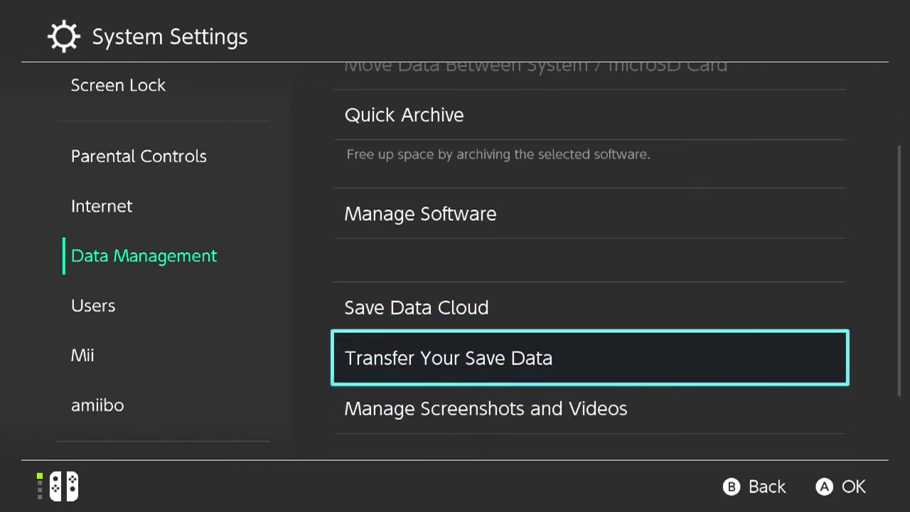
pyautogui.press('Down')
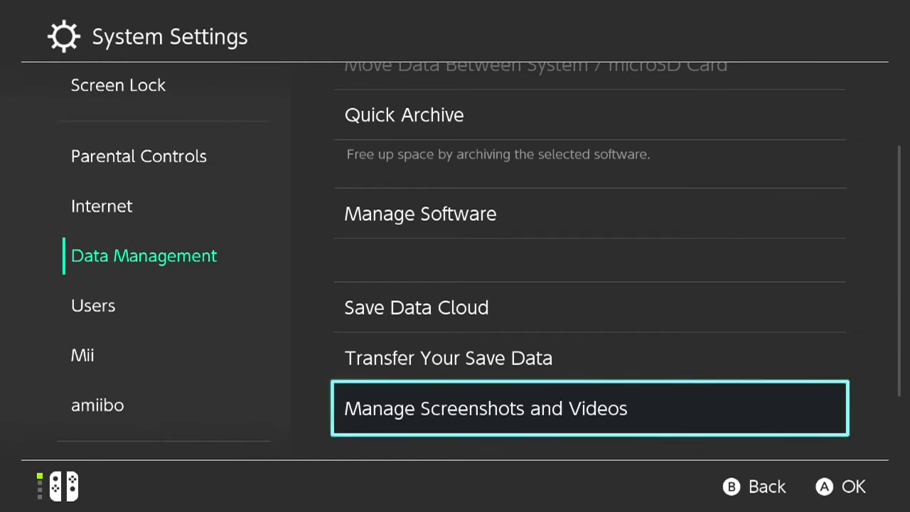
pyautogui.scroll(-1, 590, 284)
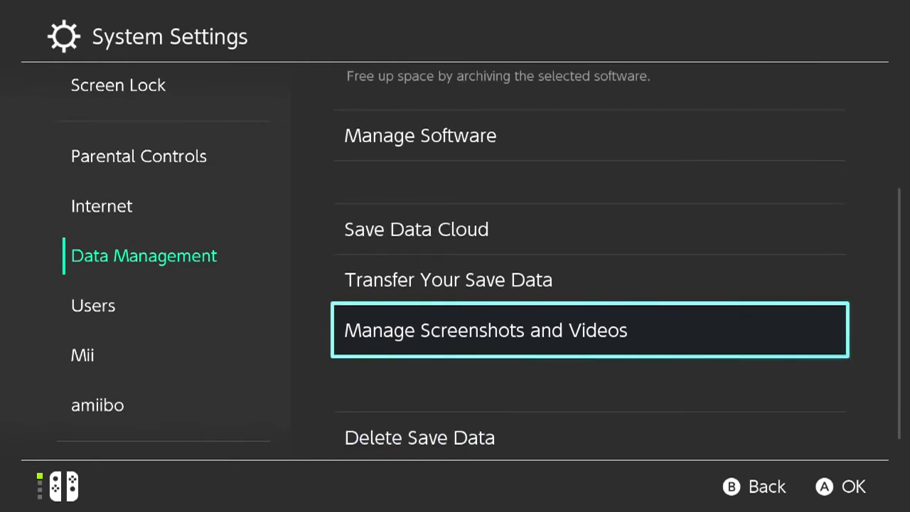
pyautogui.scroll(-1, 590, 284)
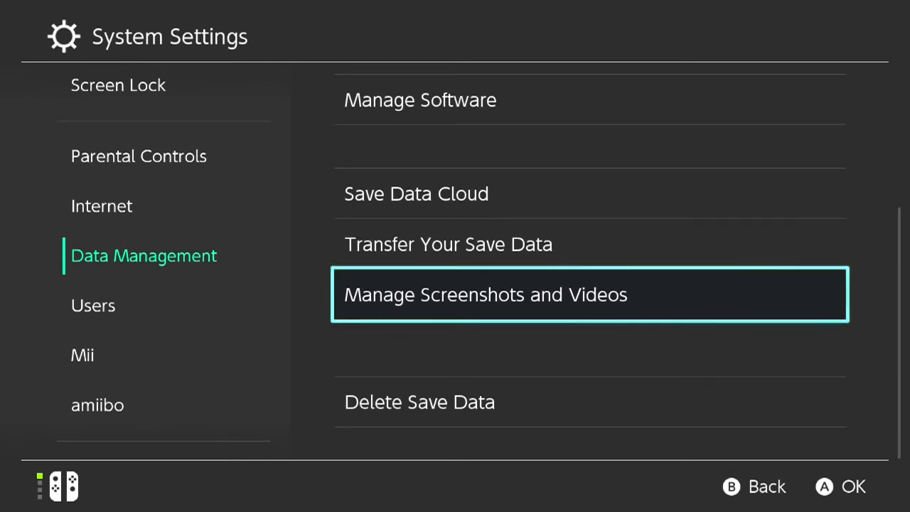
pyautogui.click(590, 401)
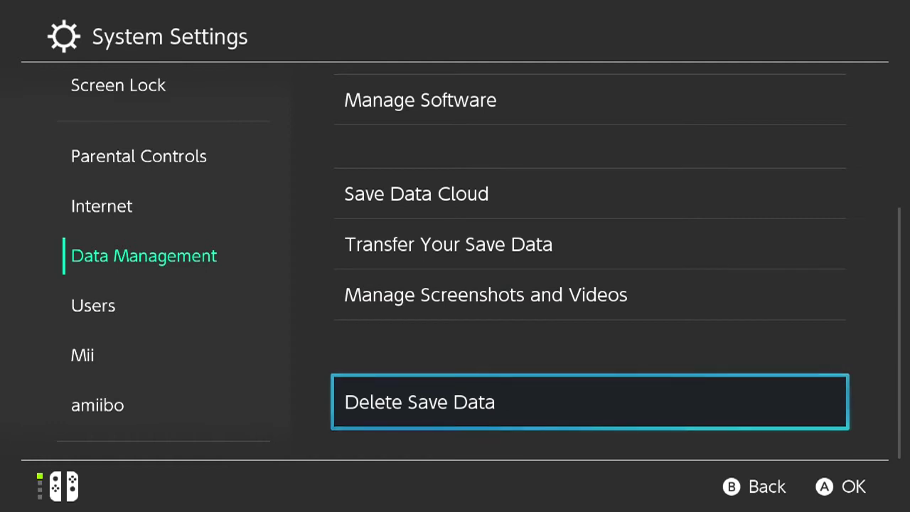
pyautogui.press('Return')
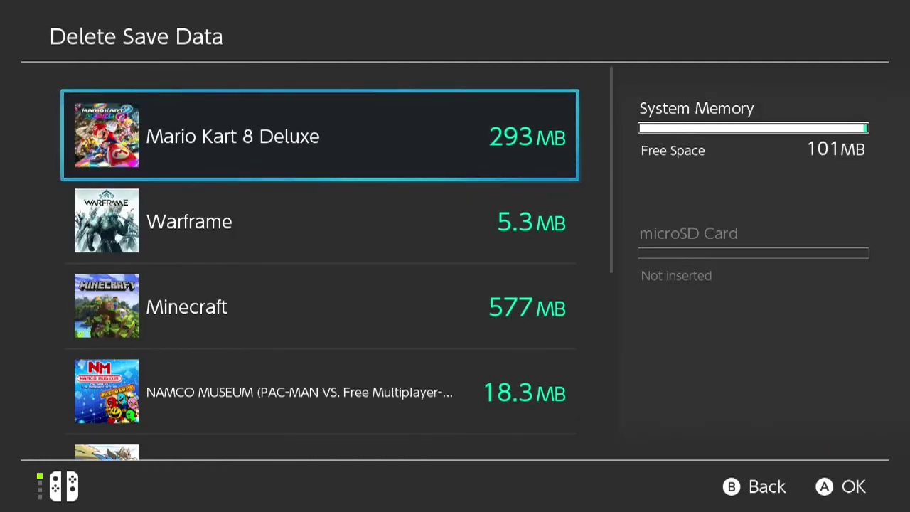
# Go down the save data game list and open NAMCO MUSEUM's 18.3 MB save data options.
pyautogui.press('Down')
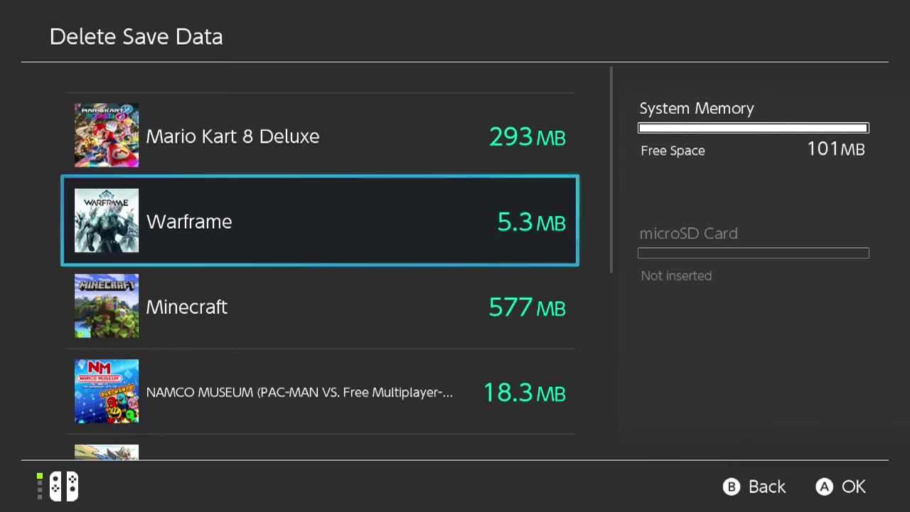
pyautogui.press('Down')
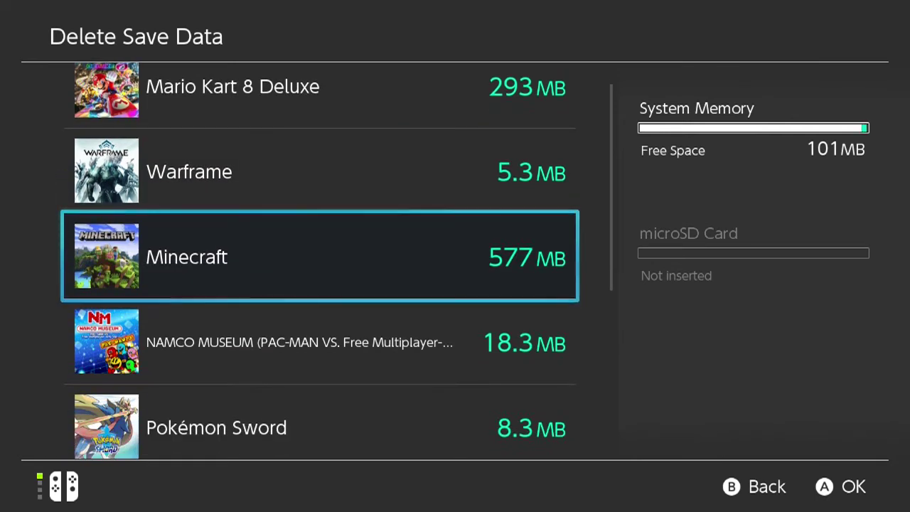
pyautogui.press('Down')
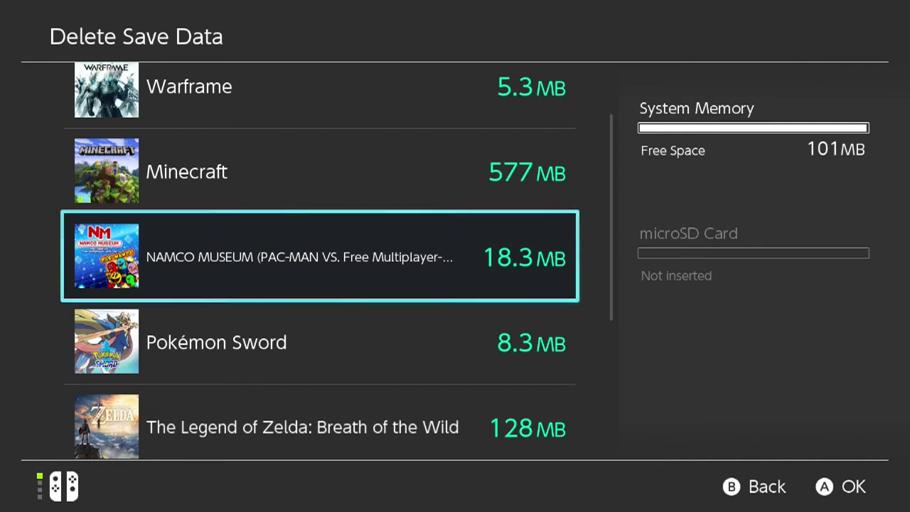
pyautogui.press('Return')
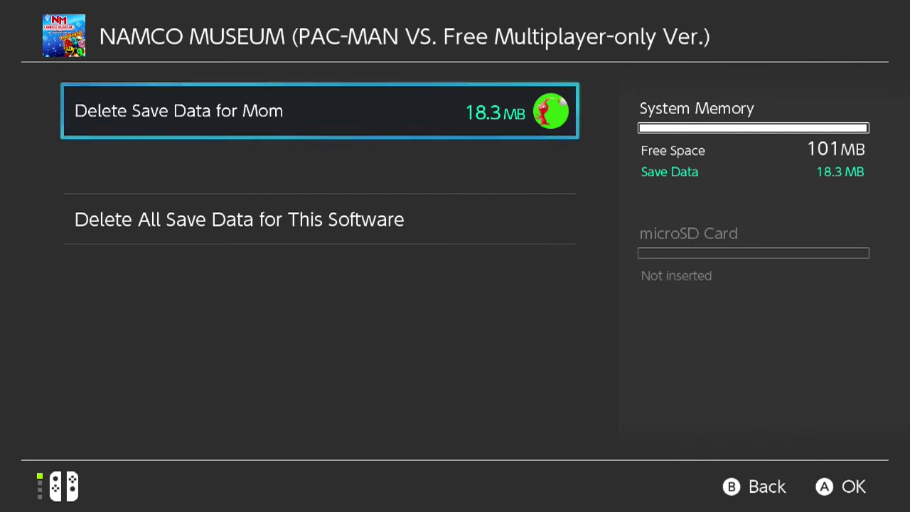
# Choose Delete All Save Data for This Software to bring up the Caution warning.
pyautogui.click(320, 219)
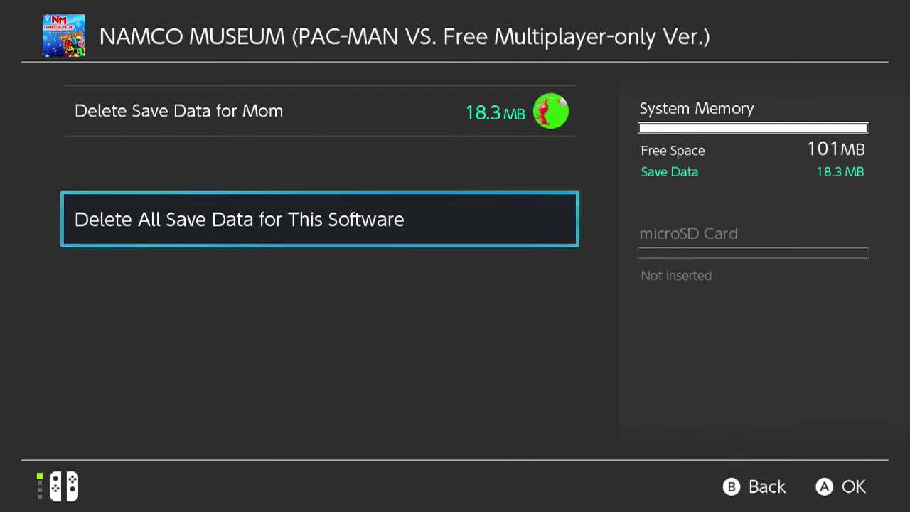
pyautogui.press('Return')
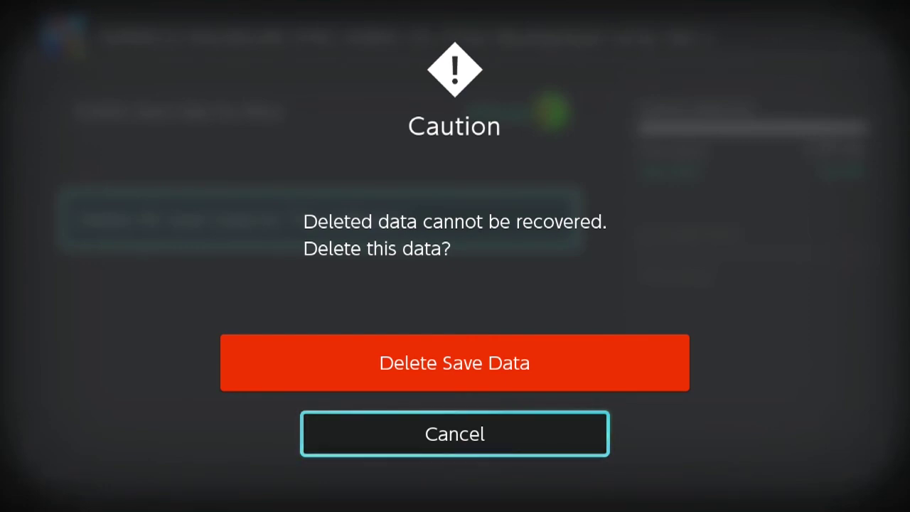
# Cancel the warning, delete the single user's NAMCO MUSEUM save data instead, and dismiss the confirmation.
pyautogui.press('Return')
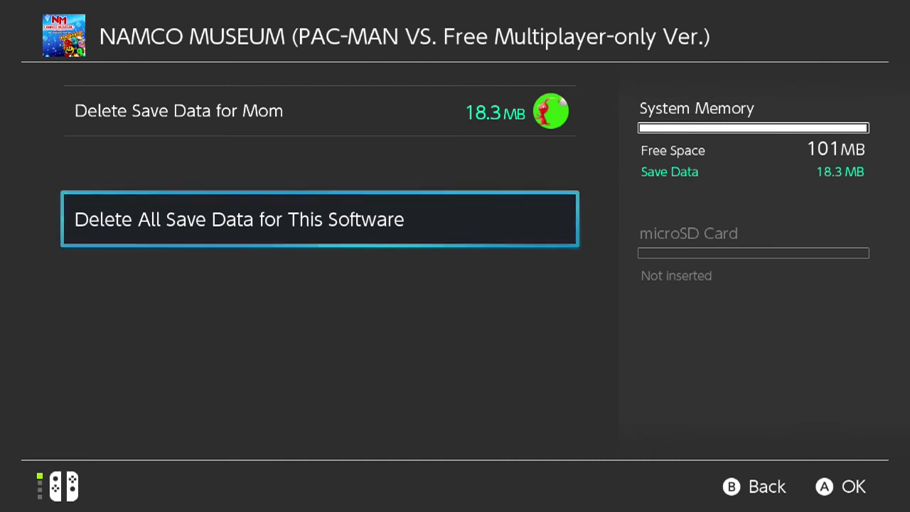
pyautogui.press('Up')
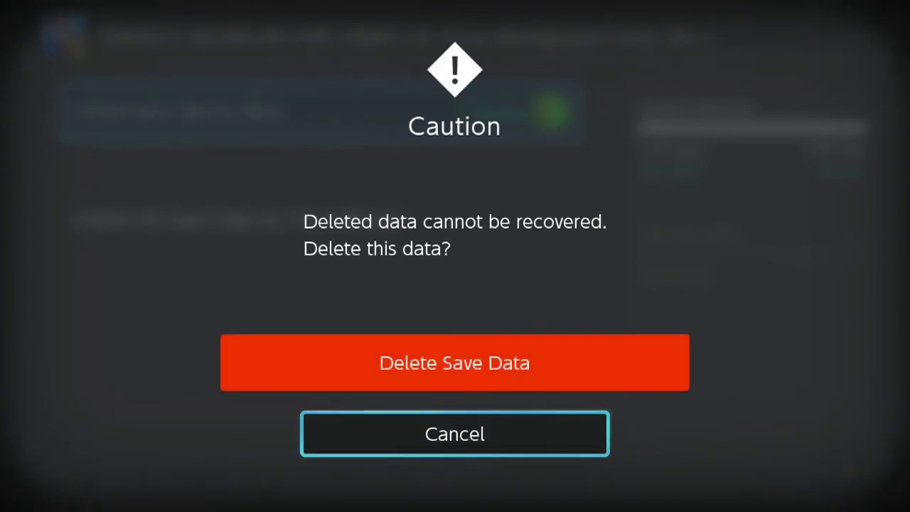
pyautogui.press('Up')
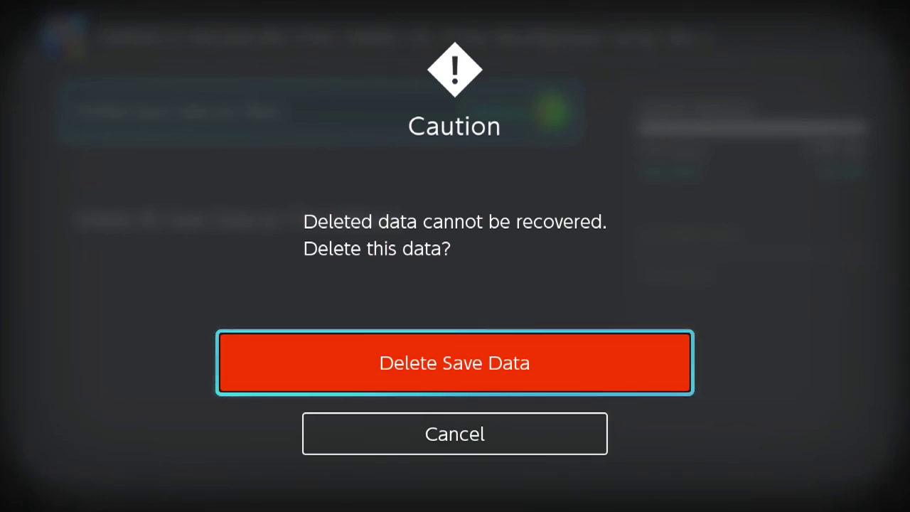
pyautogui.press('Return')
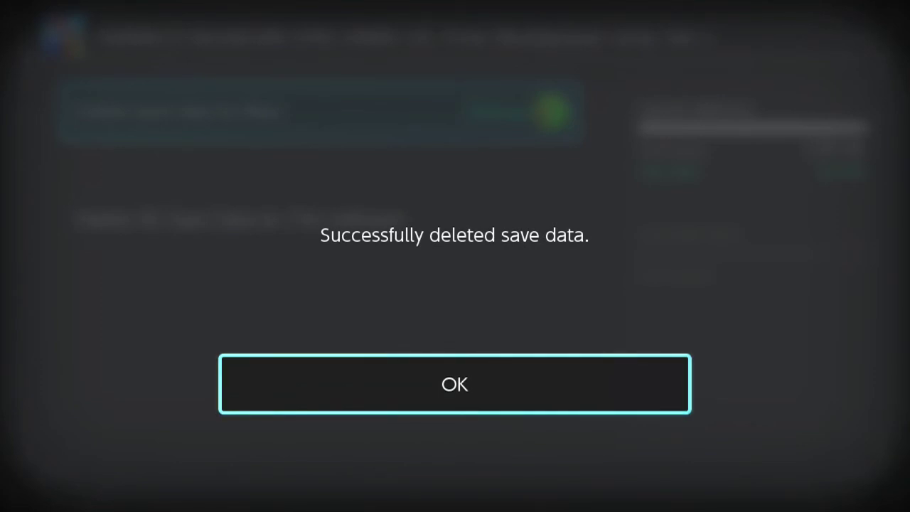
pyautogui.press('Return')
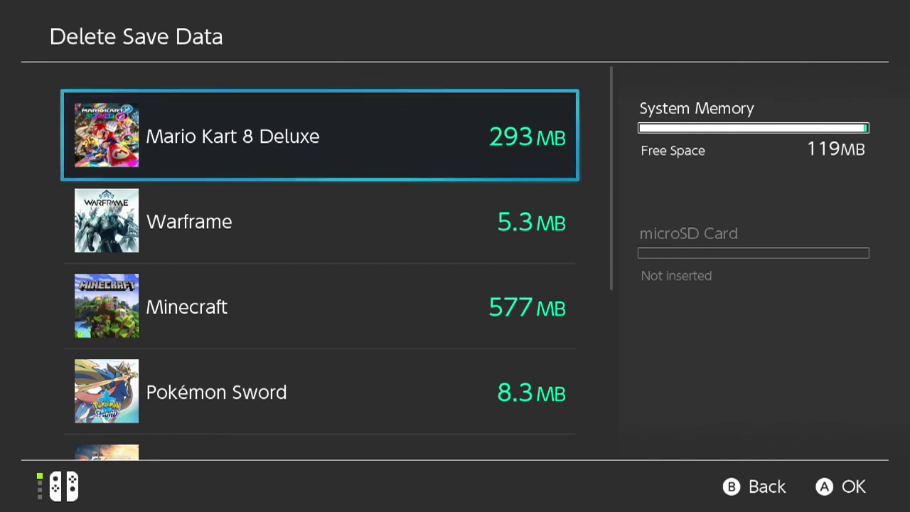
pyautogui.press('Down')
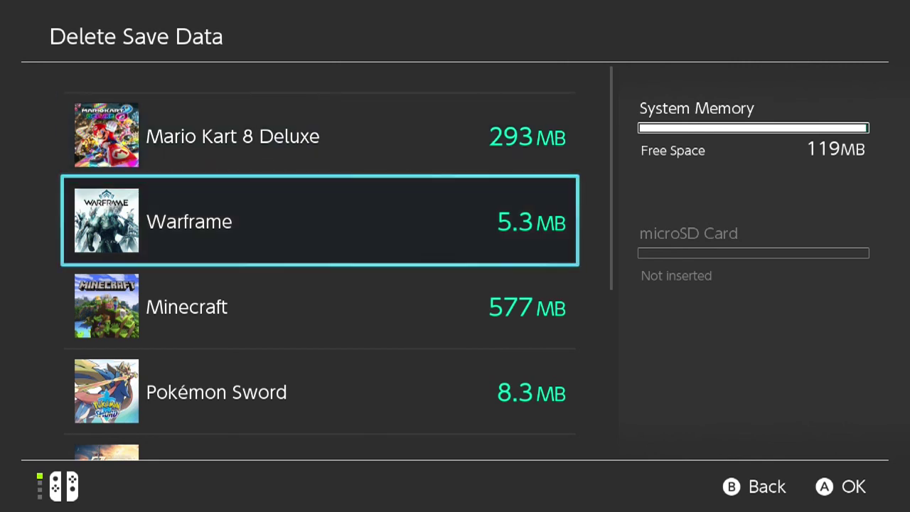
pyautogui.press('Down')
pyautogui.press('Down')
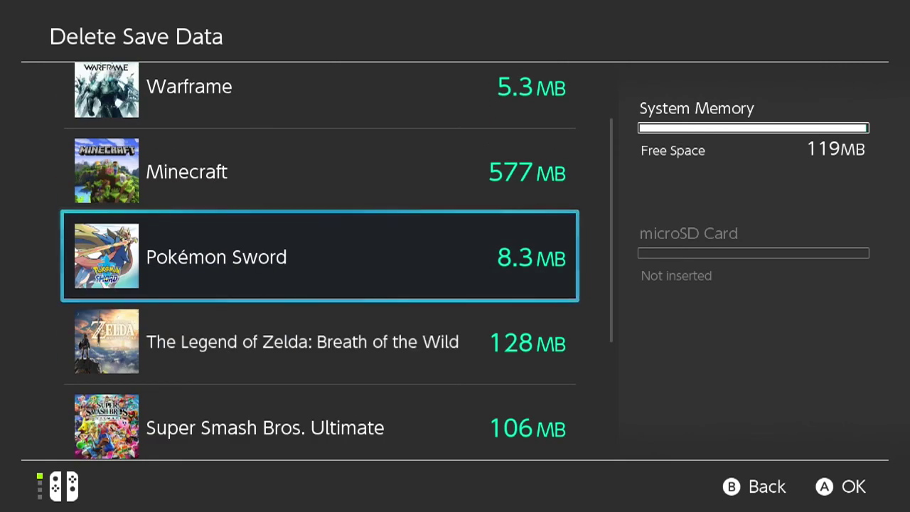
pyautogui.press('Down')
pyautogui.press('Down')
pyautogui.press('Down')
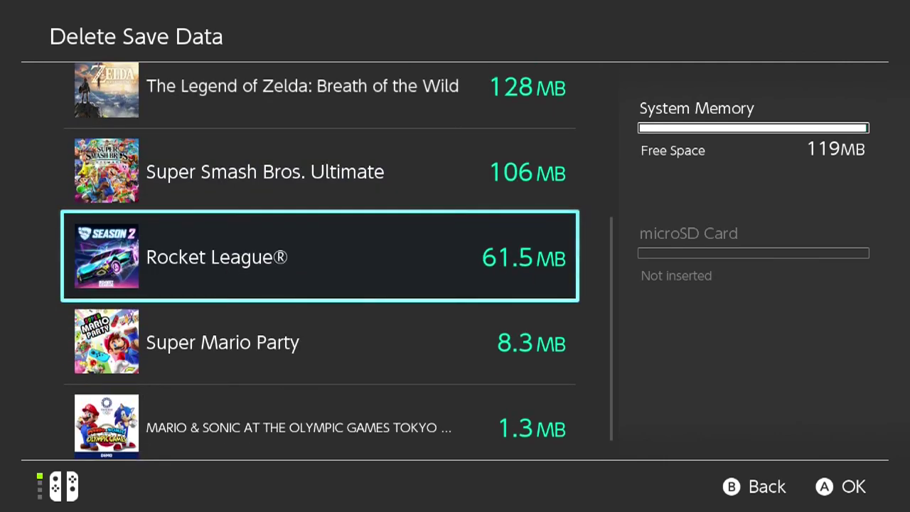
pyautogui.press('Down')
pyautogui.press('Down')
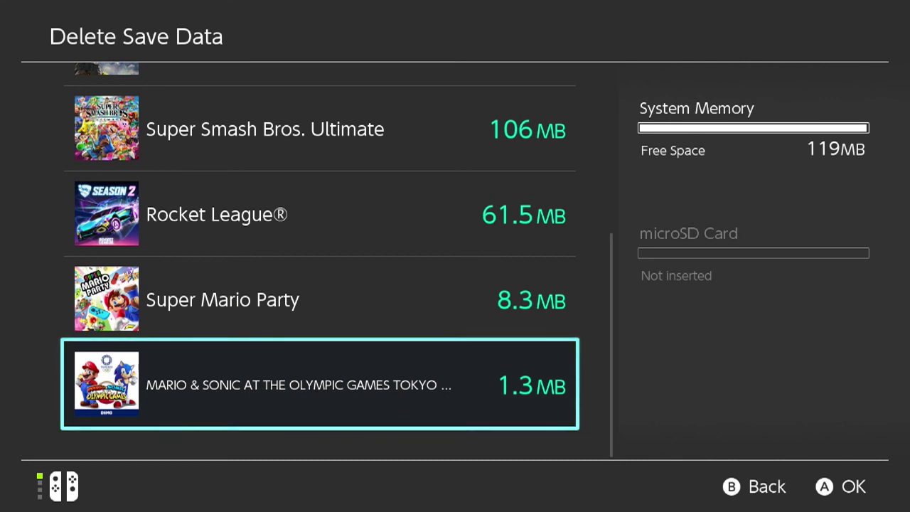